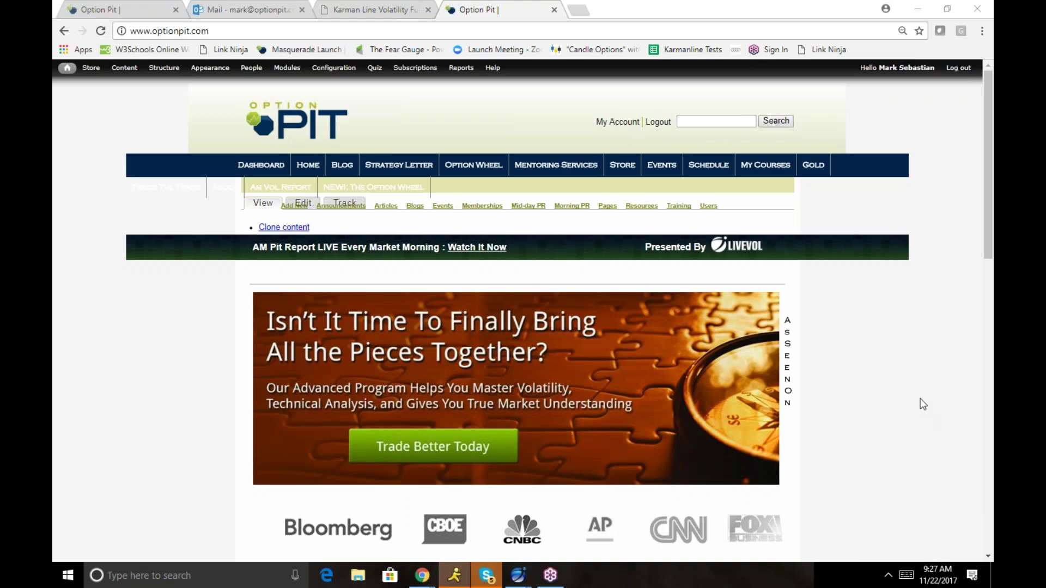
- Lower the system sound volume while the Option Pit homepage is showing
key(XF86AudioLowerVolume)
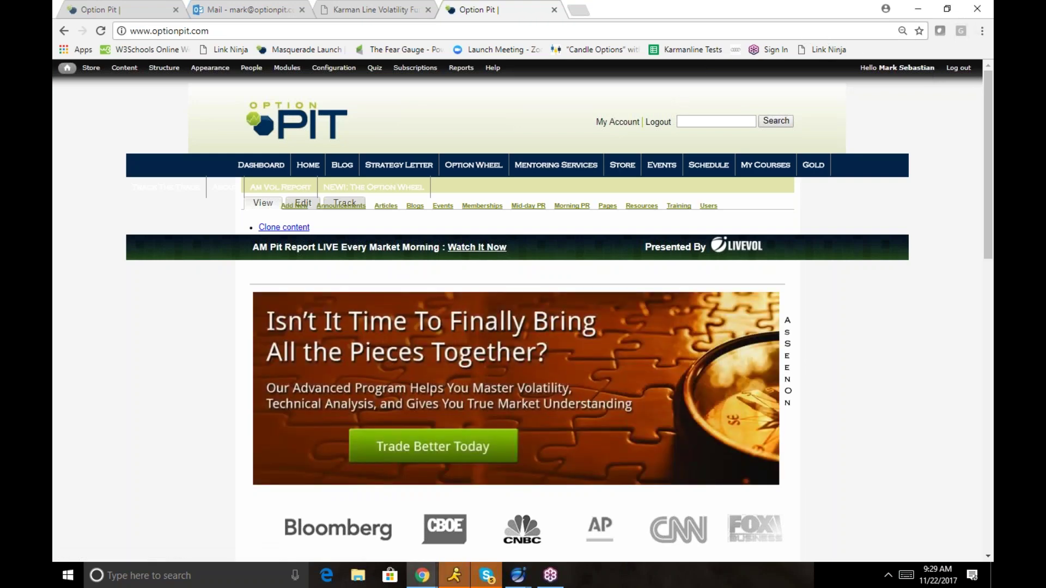
- Go to the Option Pit Product Catalog page from the STORE link
click(623, 167)
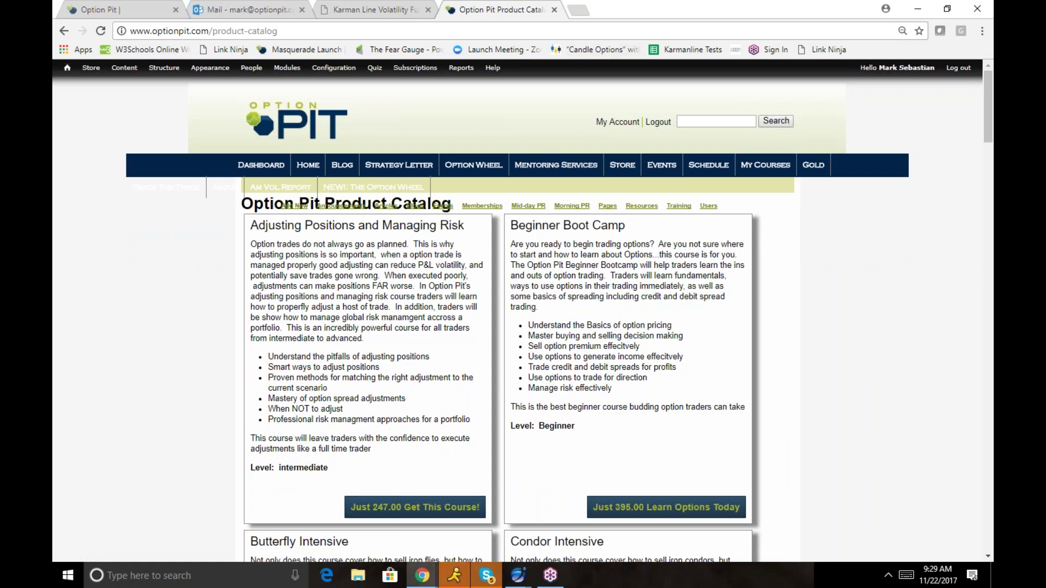
- Minimize Chrome to reveal LiveVol X, then bring the ^VIX Futures list forward
click(920, 8)
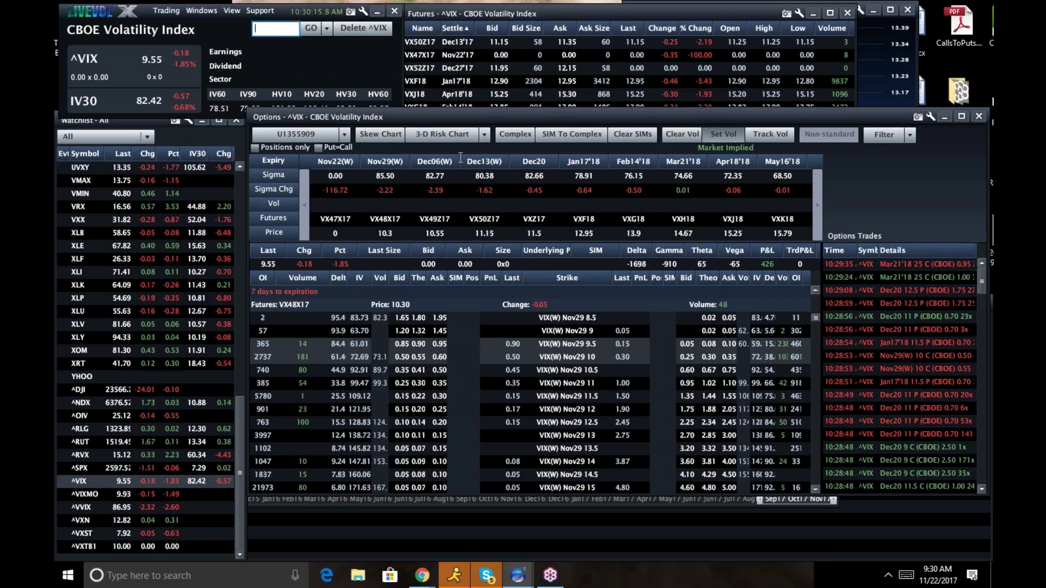
click(463, 33)
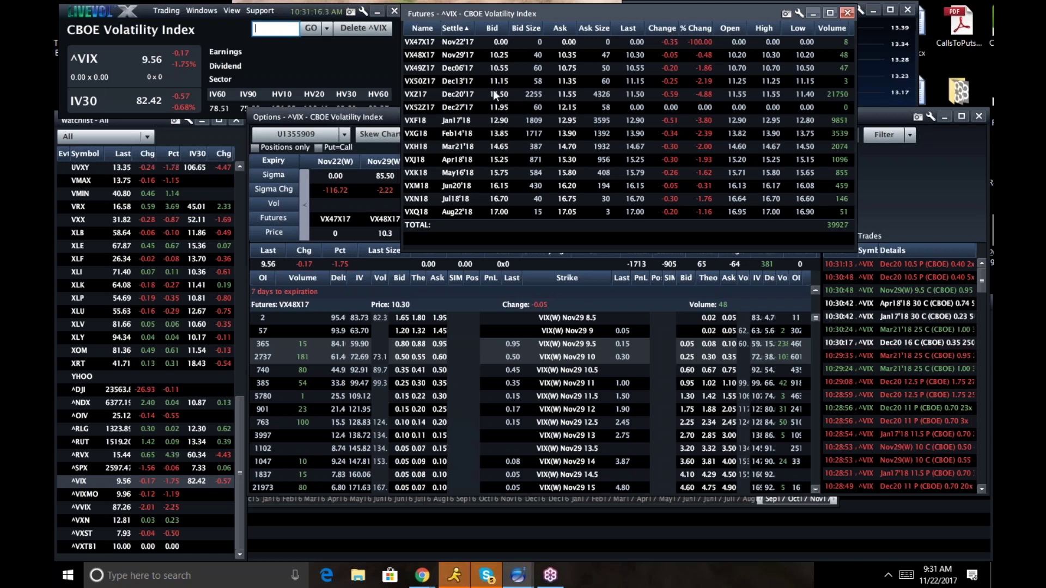
click(187, 138)
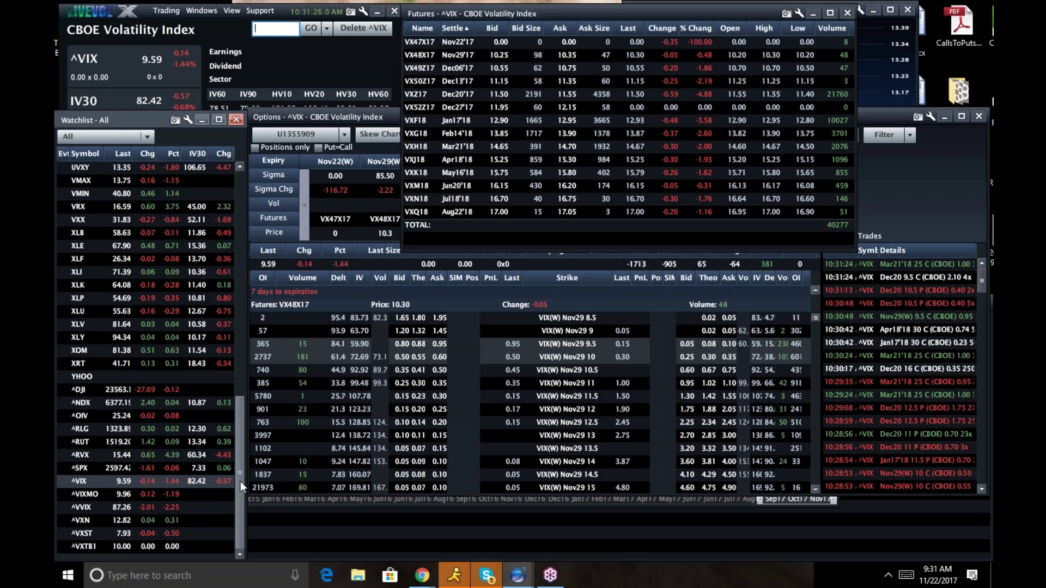
drag(240, 481, 249, 215)
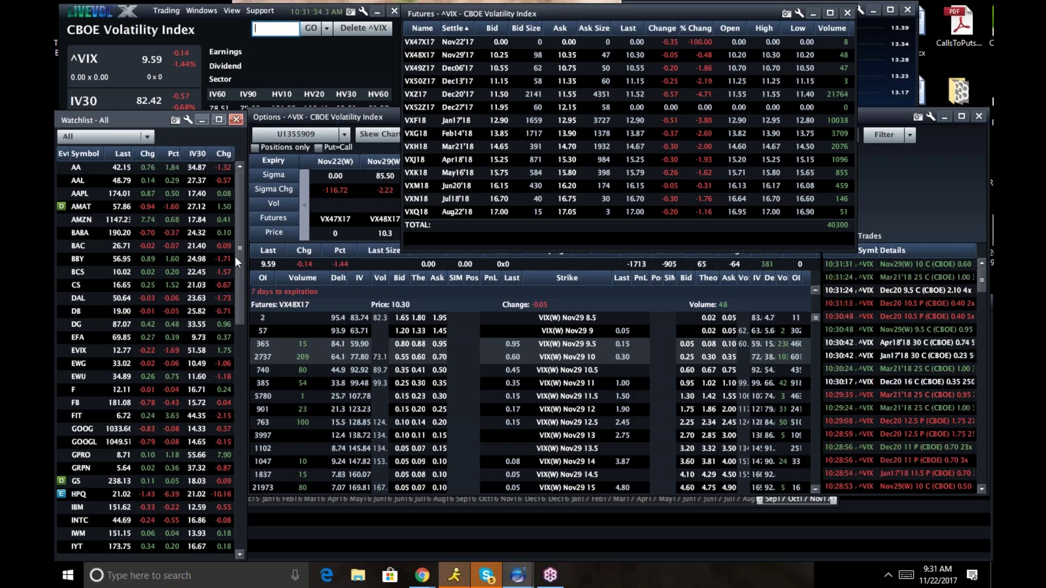
drag(239, 256, 246, 233)
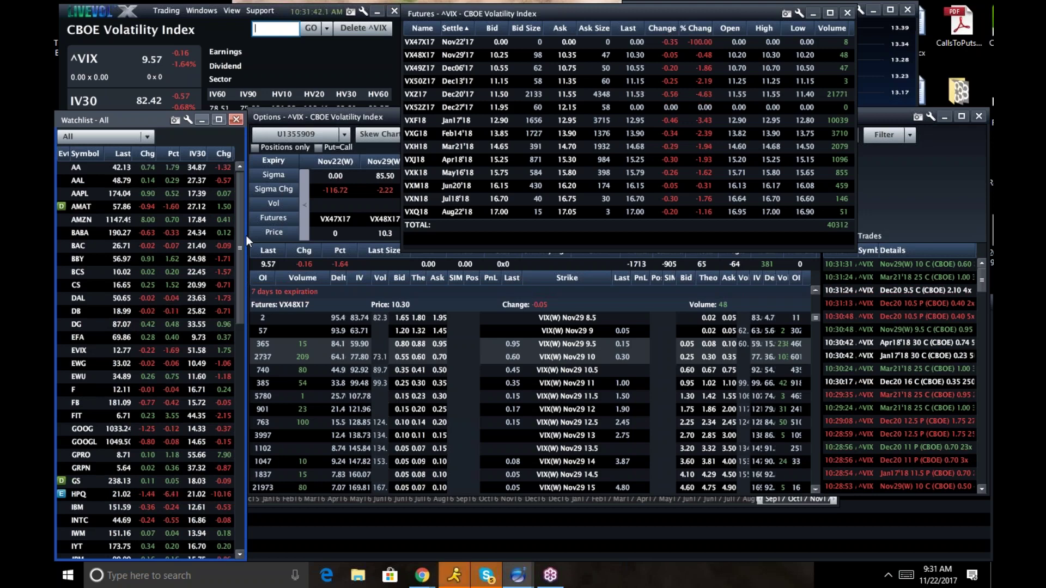
drag(246, 236, 216, 525)
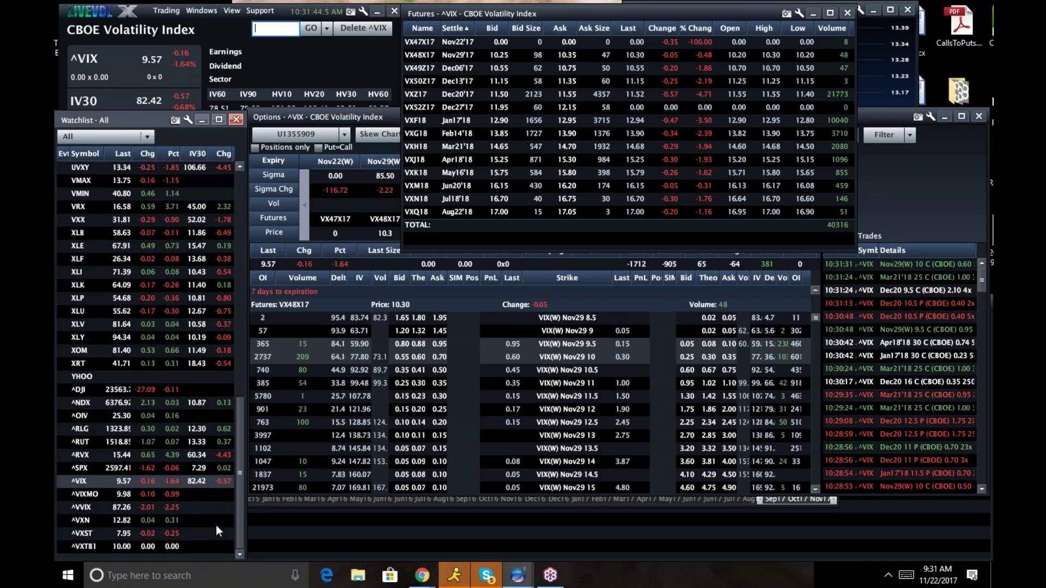
- Switch to ^SPX and review its Nov24 and Nov22 option chain strikes
click(76, 467)
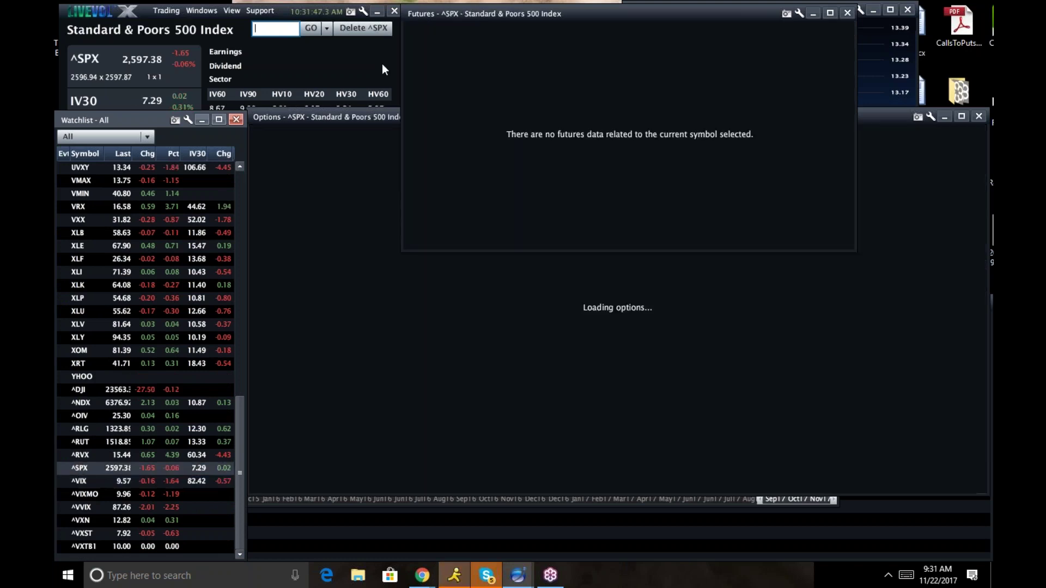
click(340, 117)
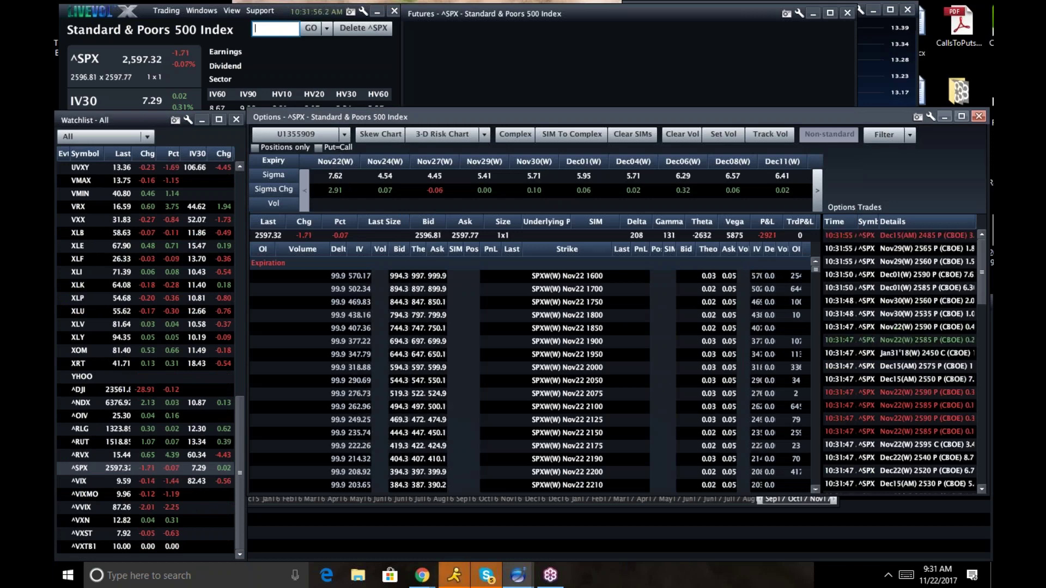
click(388, 164)
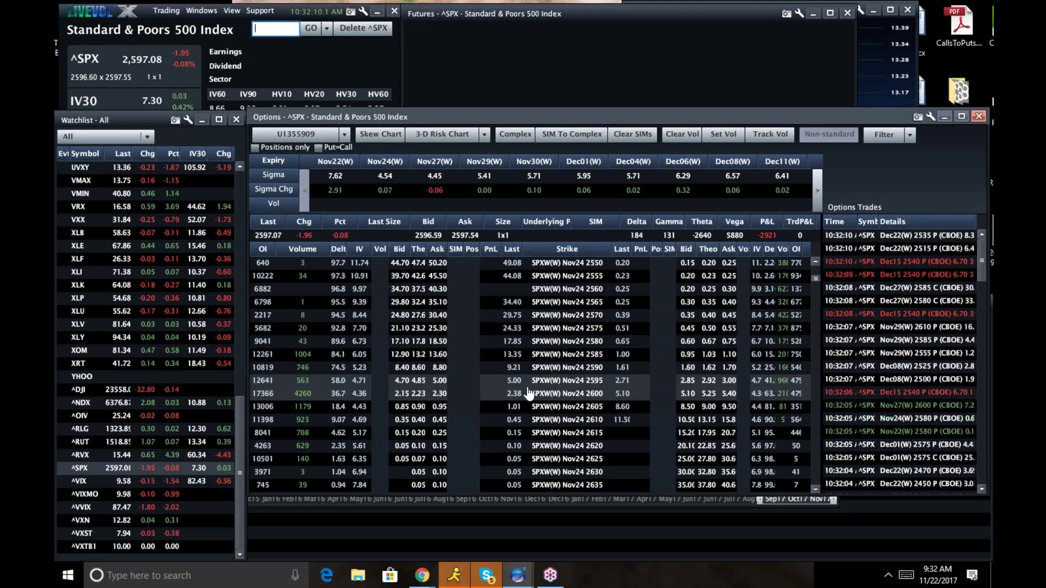
mouse_move(419, 414)
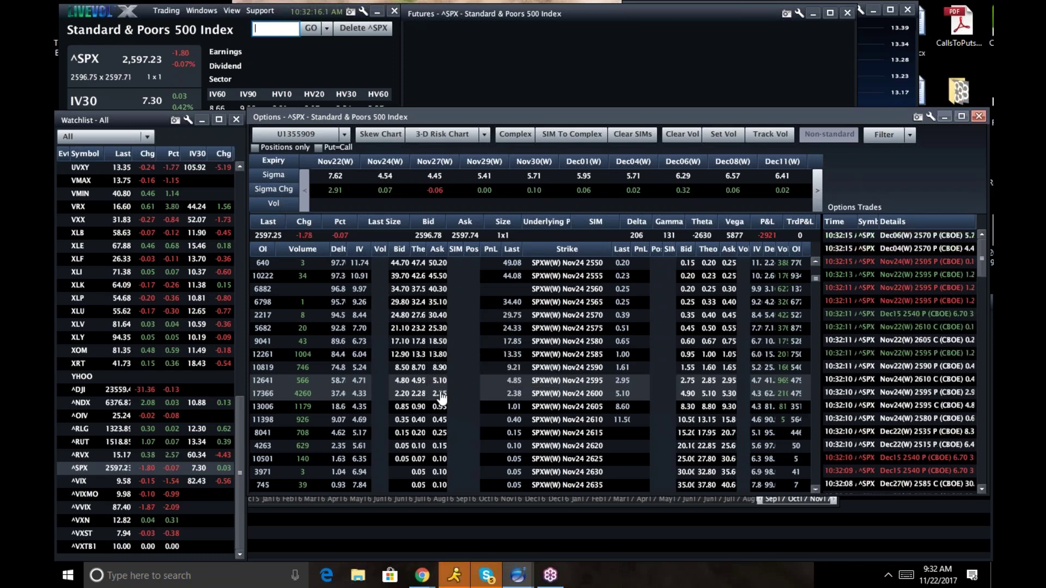
click(344, 161)
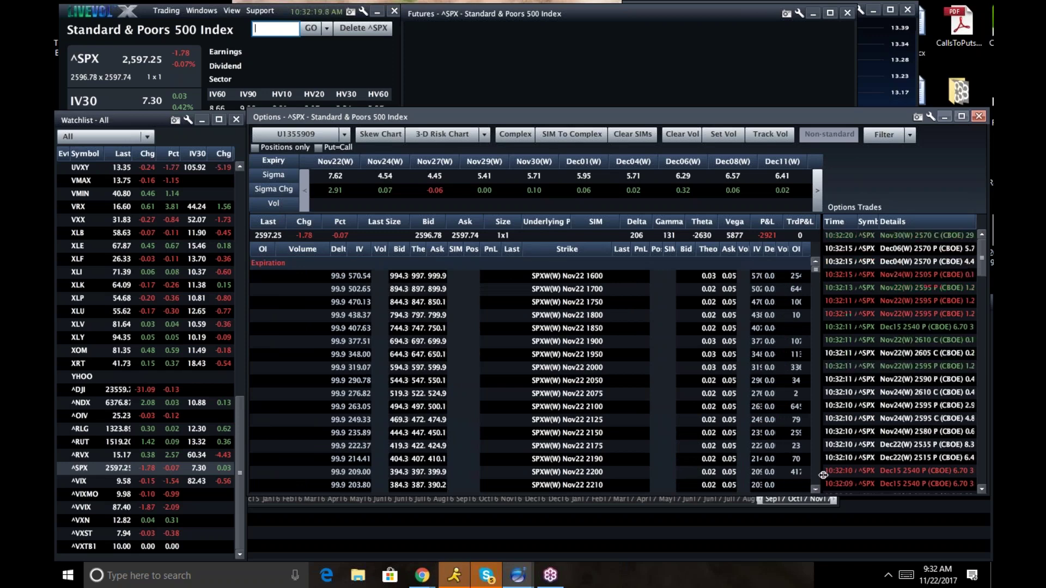
scroll(811, 468, down, 10)
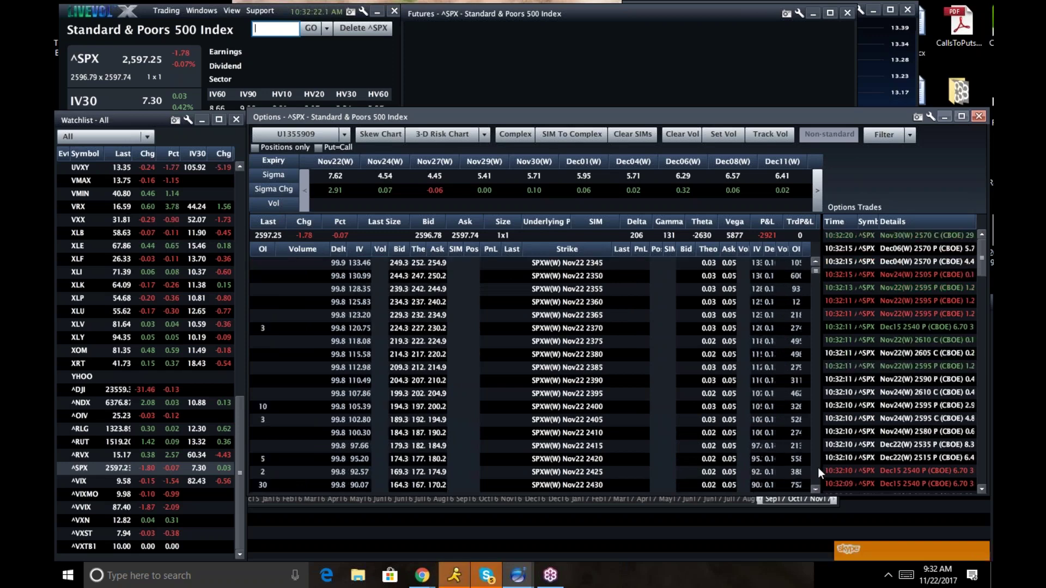
scroll(818, 468, down, 6)
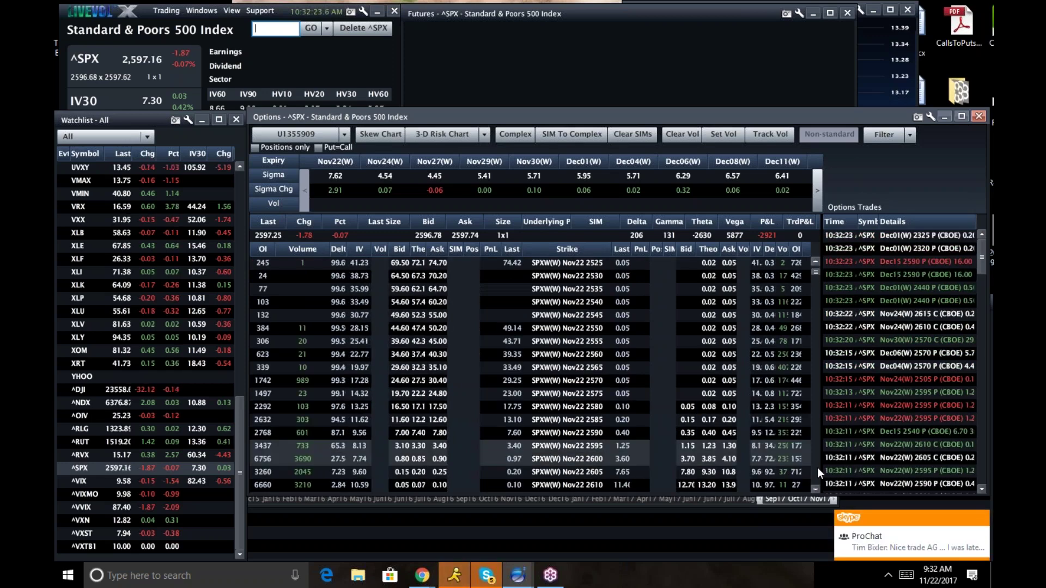
mouse_move(427, 468)
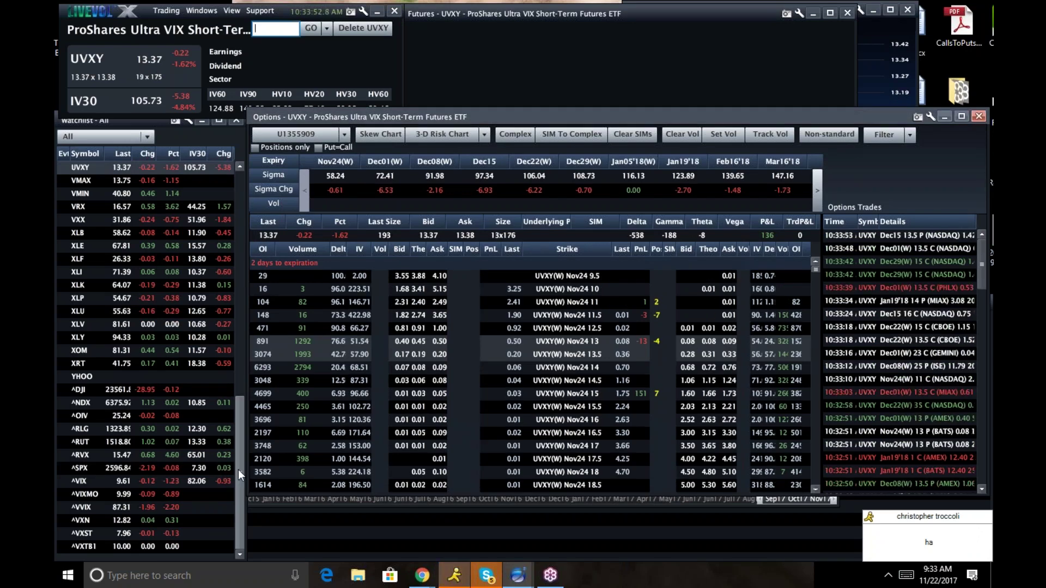
- Load AAPL, view only its Dec01 172.5 position with Market Implied vol, then show all strikes
drag(237, 471, 251, 218)
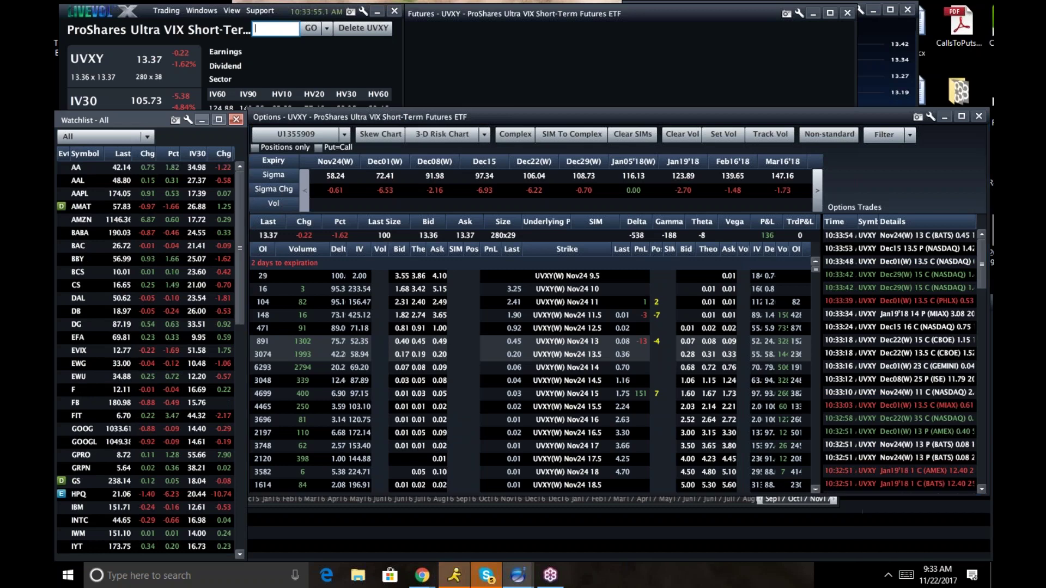
click(85, 196)
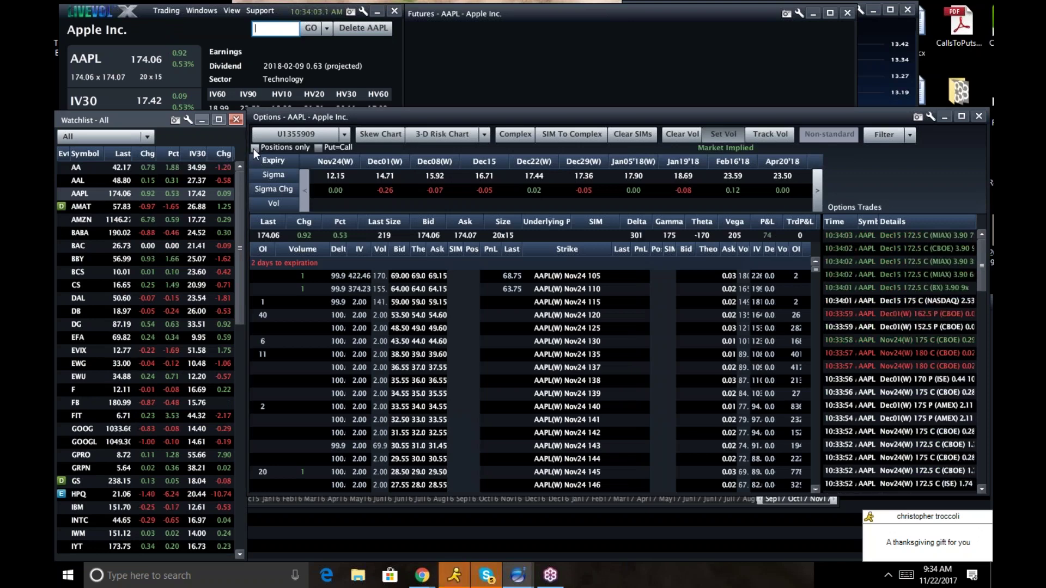
click(255, 148)
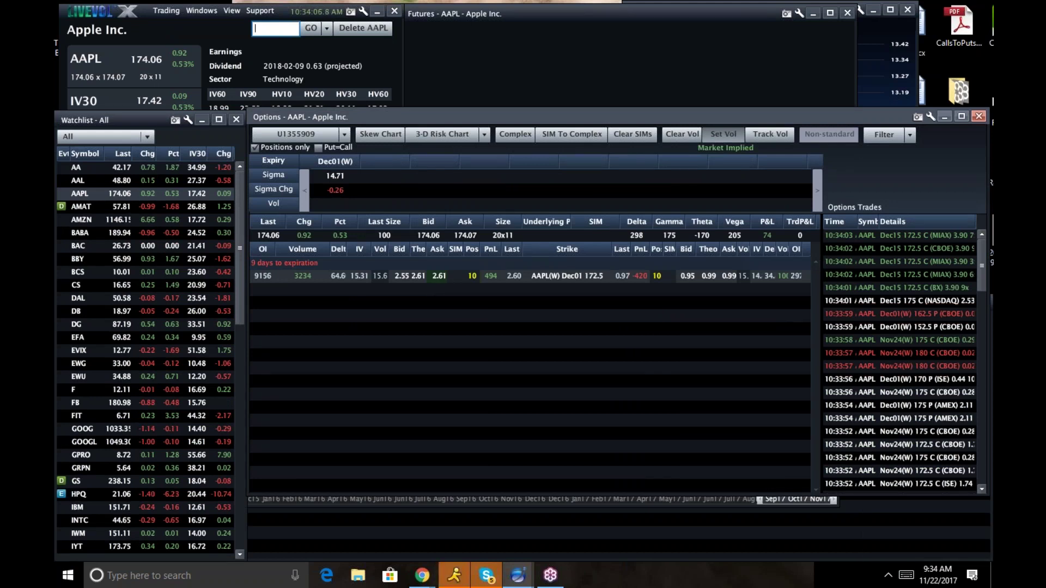
click(730, 137)
click(726, 162)
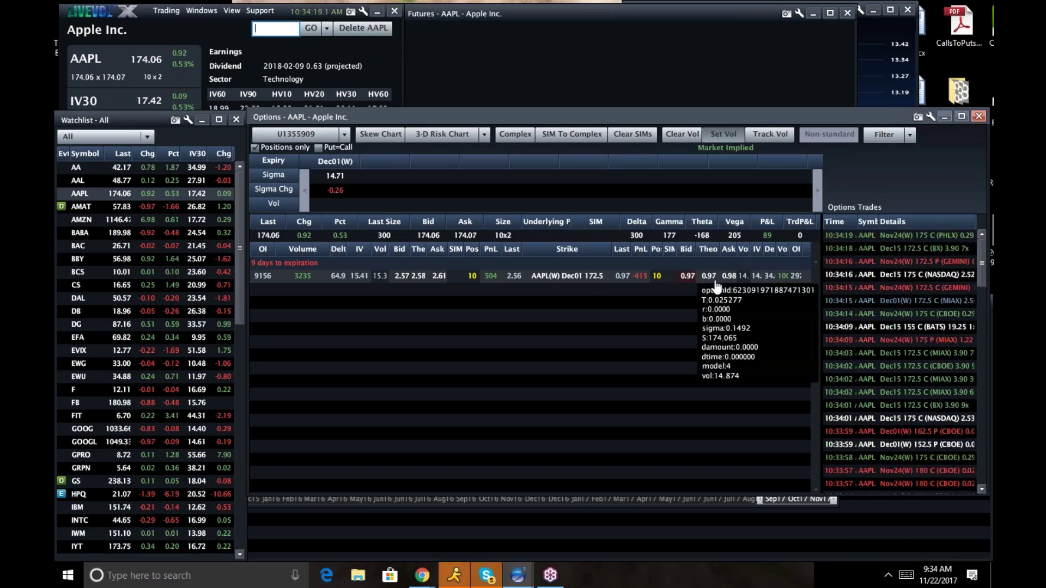
click(255, 150)
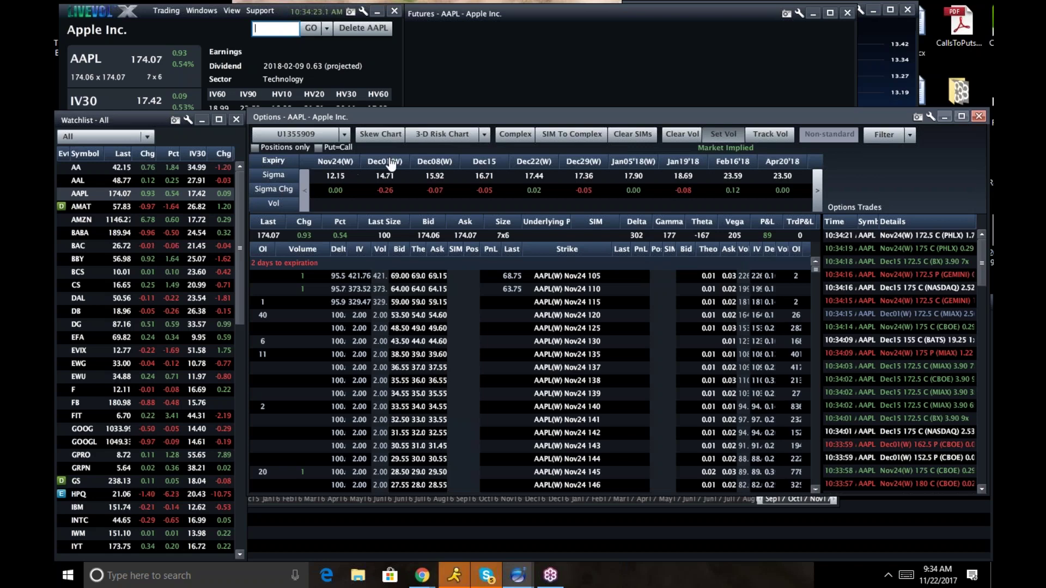
- Load Facebook (FB) as the active symbol
click(264, 29)
text(fb)
key(Return)
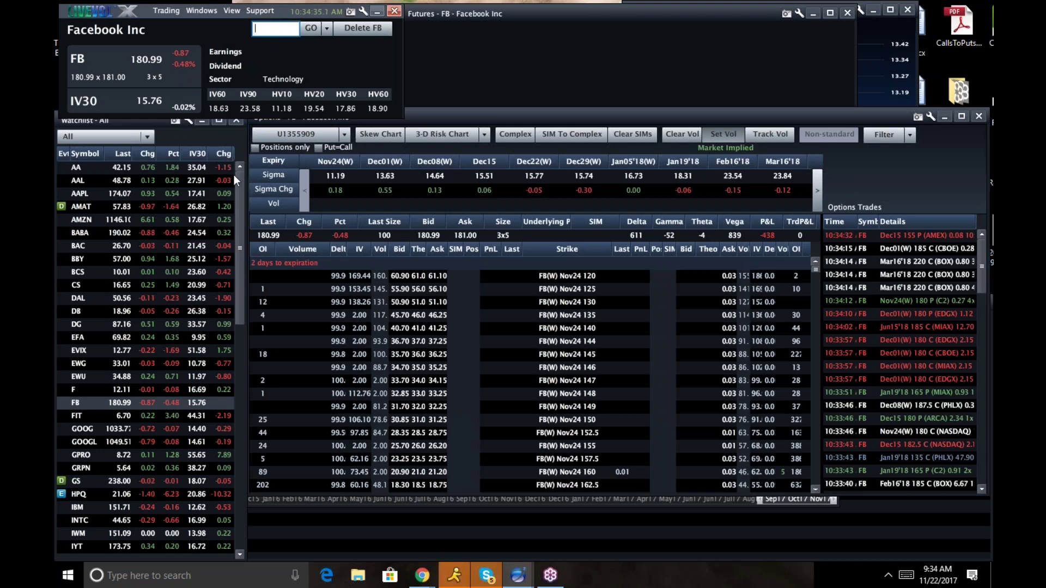
- Turn Positions only off so FB's full chain shows, and scroll the watchlist down and back
click(254, 151)
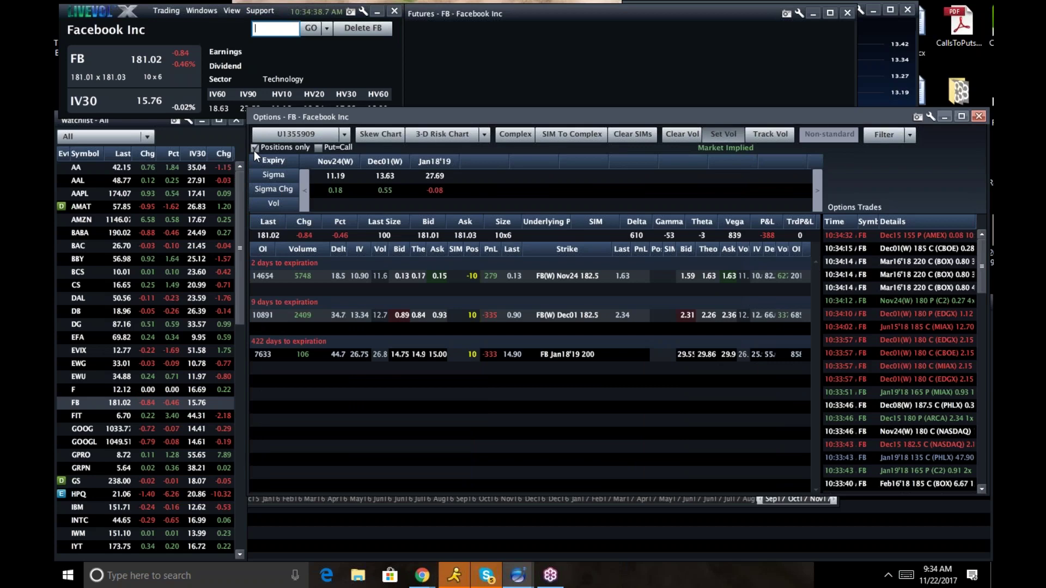
click(254, 147)
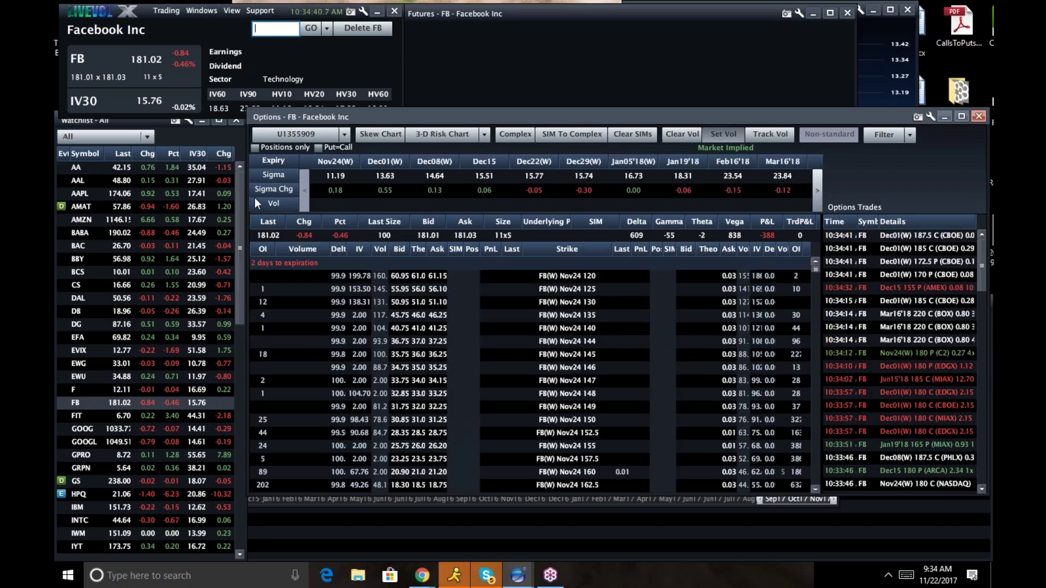
drag(239, 196, 234, 488)
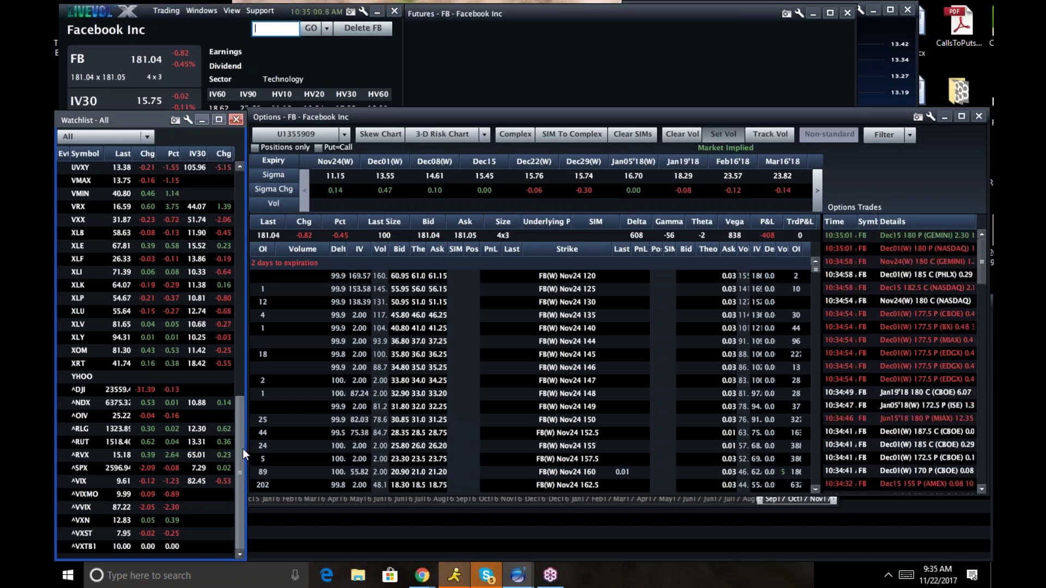
drag(241, 449, 159, 175)
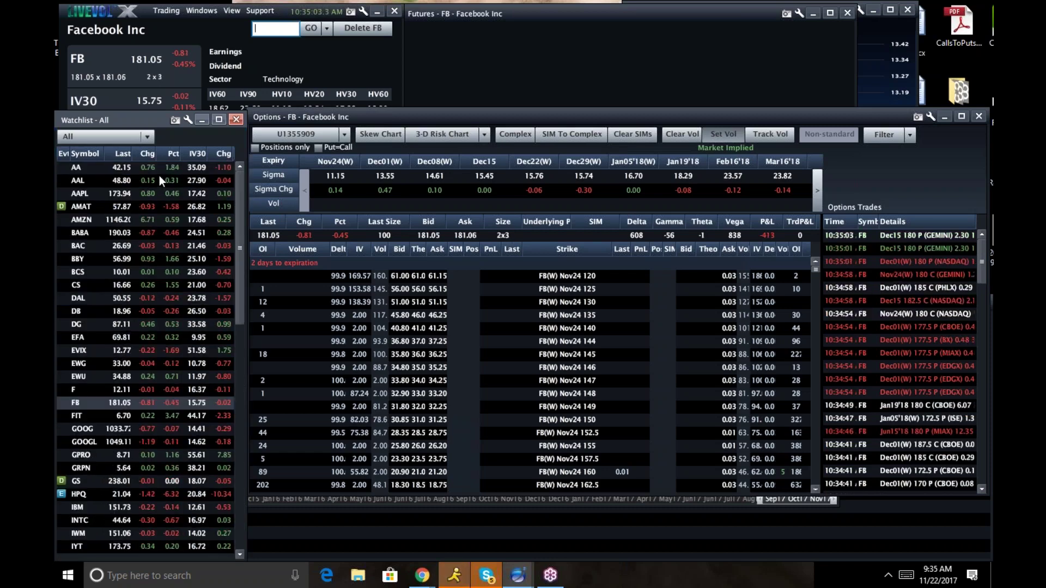
- Load AT&T (T) and then salesforce.com (CRM) as the active symbol
click(394, 11)
text(t)
key(Return)
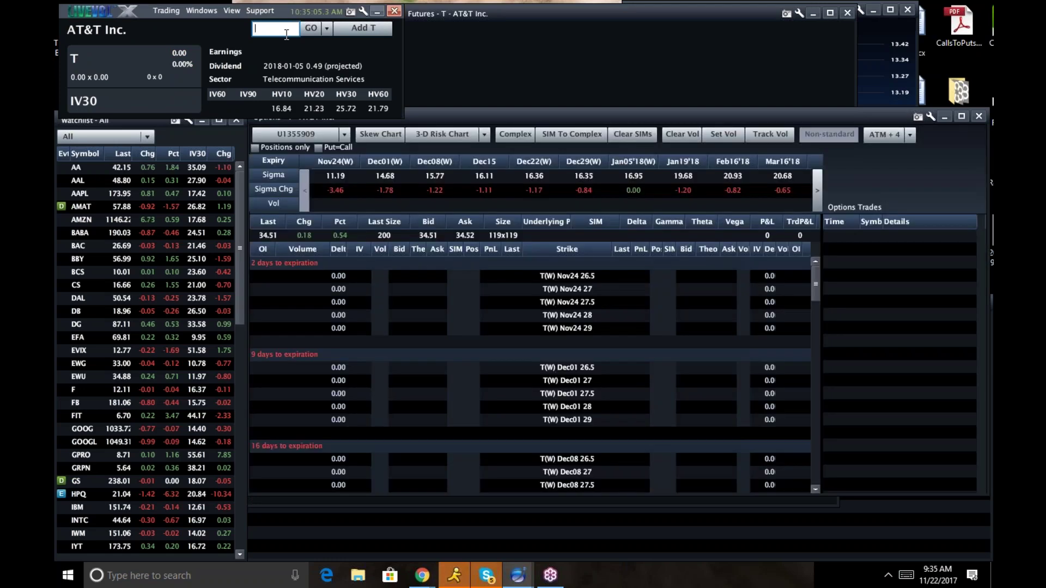
text(crm)
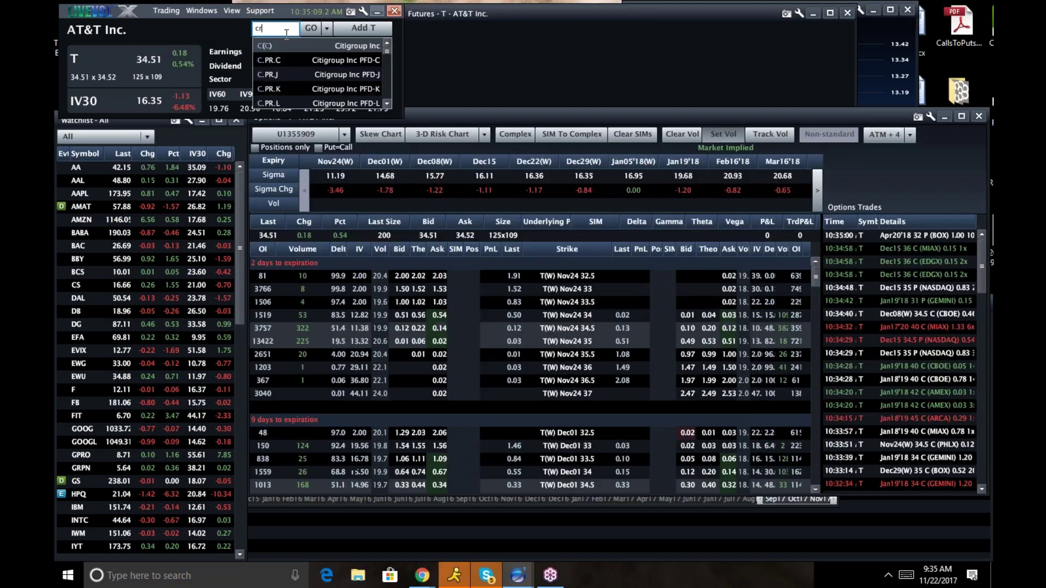
key(Return)
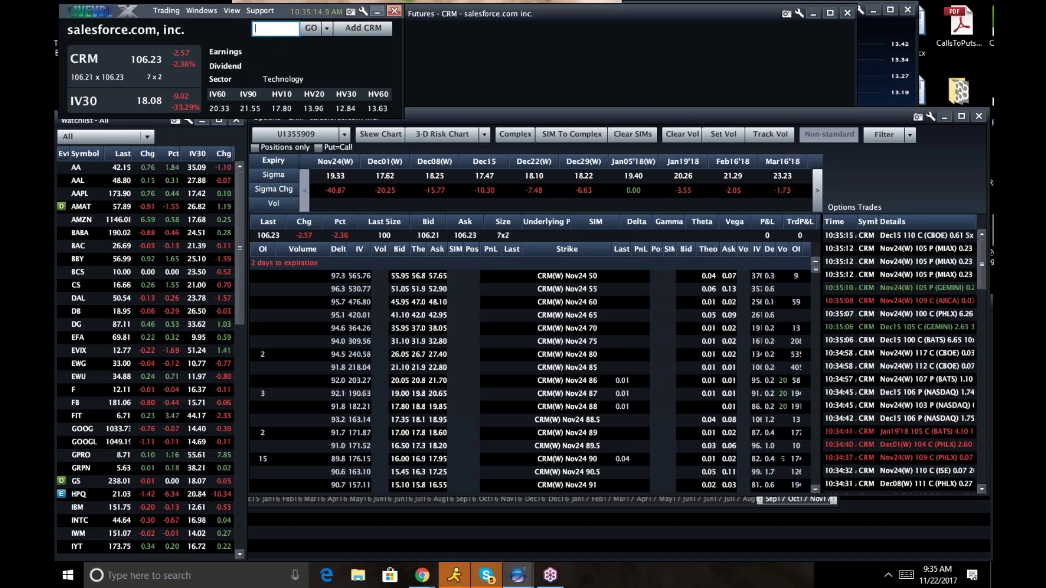
- Bring up Chart - CRM, show IV30 instead of HV10 in the legend, then close the chart
click(232, 15)
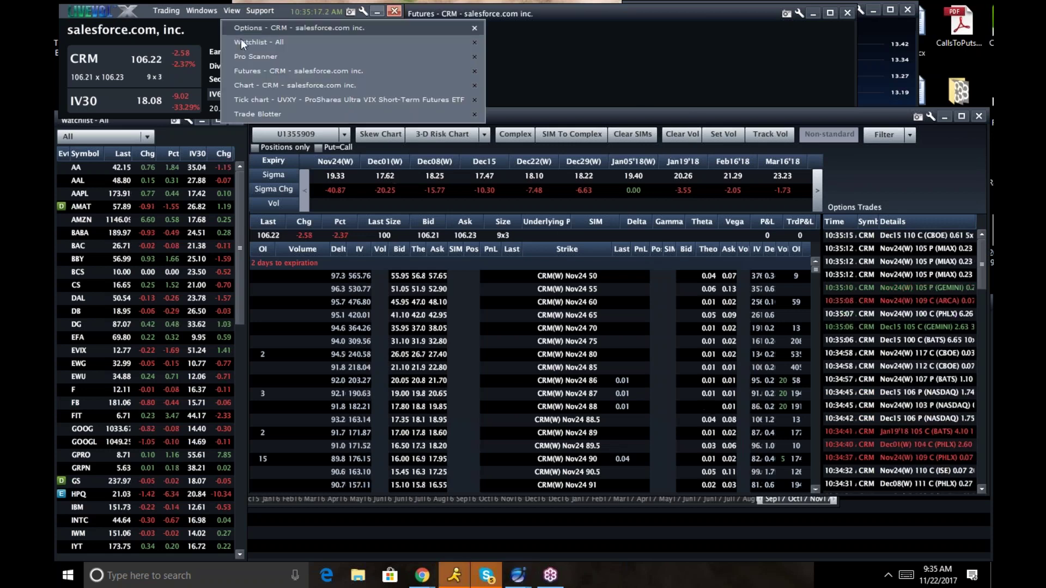
click(254, 86)
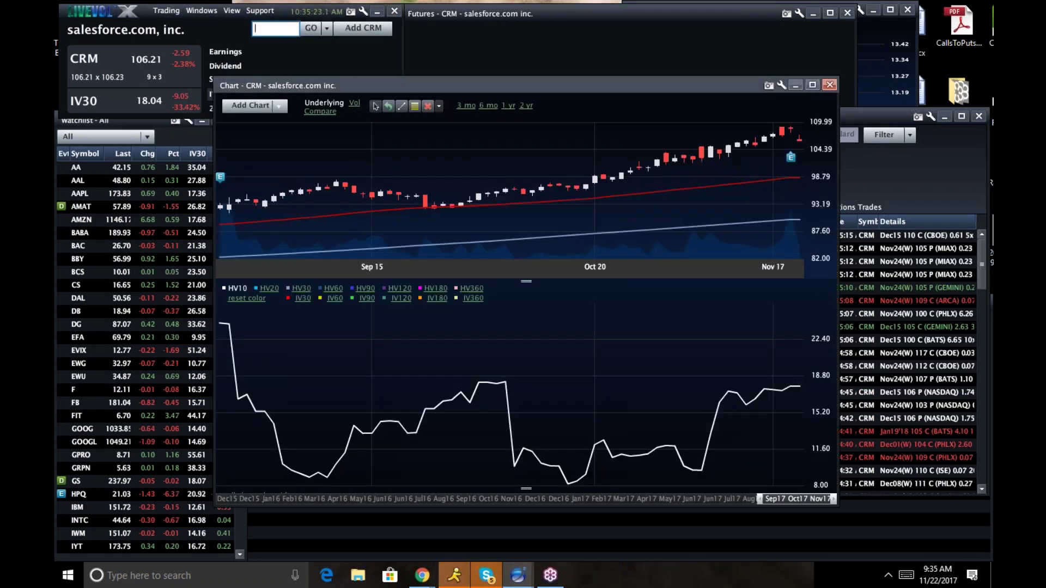
click(304, 299)
click(238, 291)
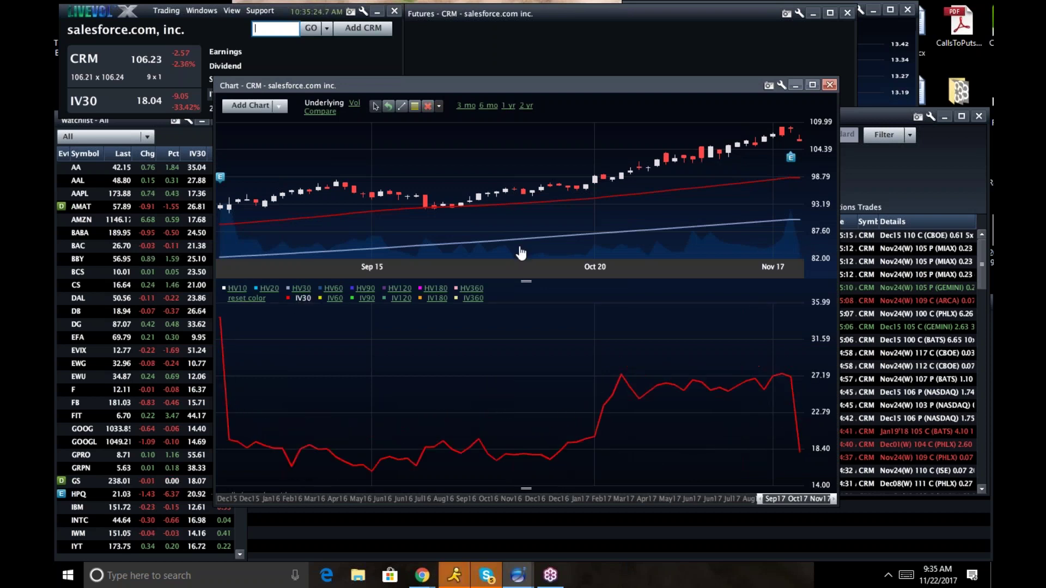
mouse_move(452, 214)
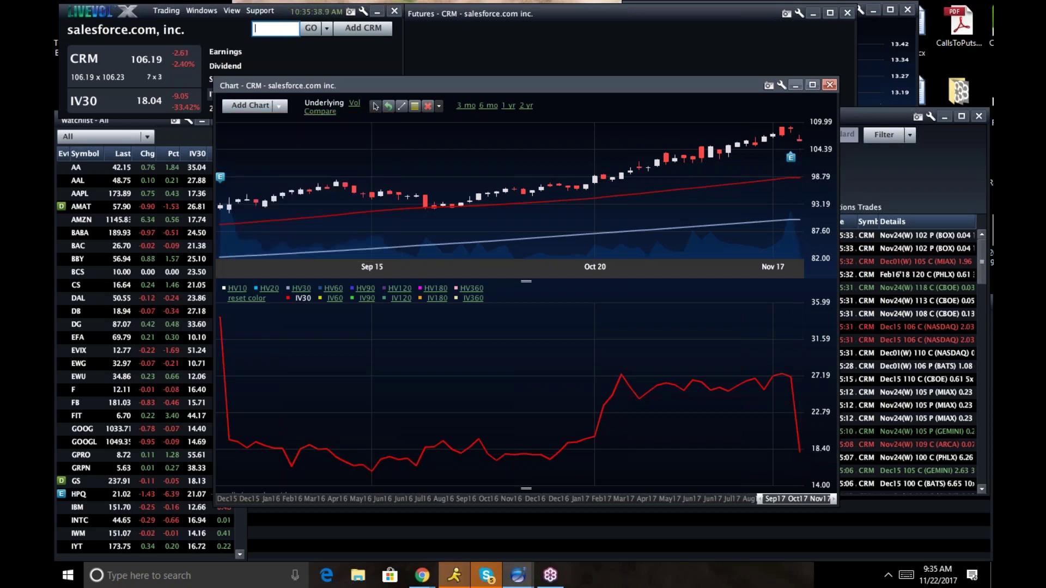
click(830, 85)
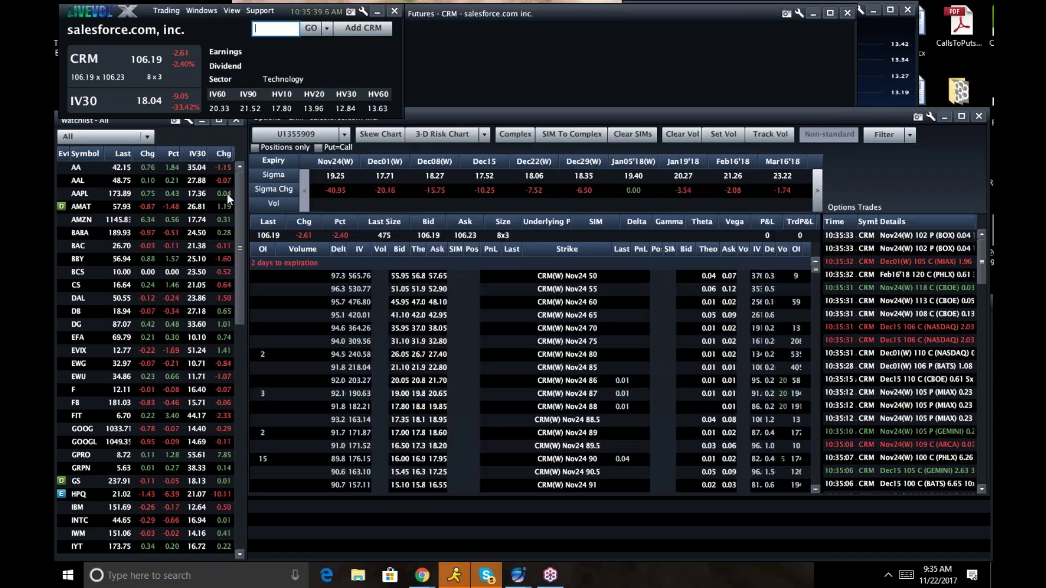
click(228, 217)
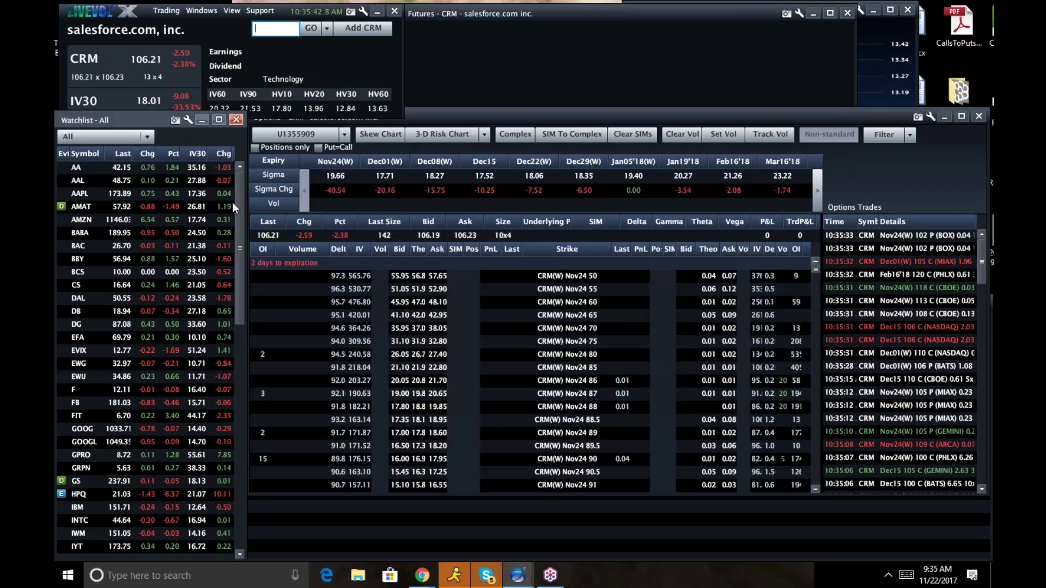
drag(237, 203, 220, 382)
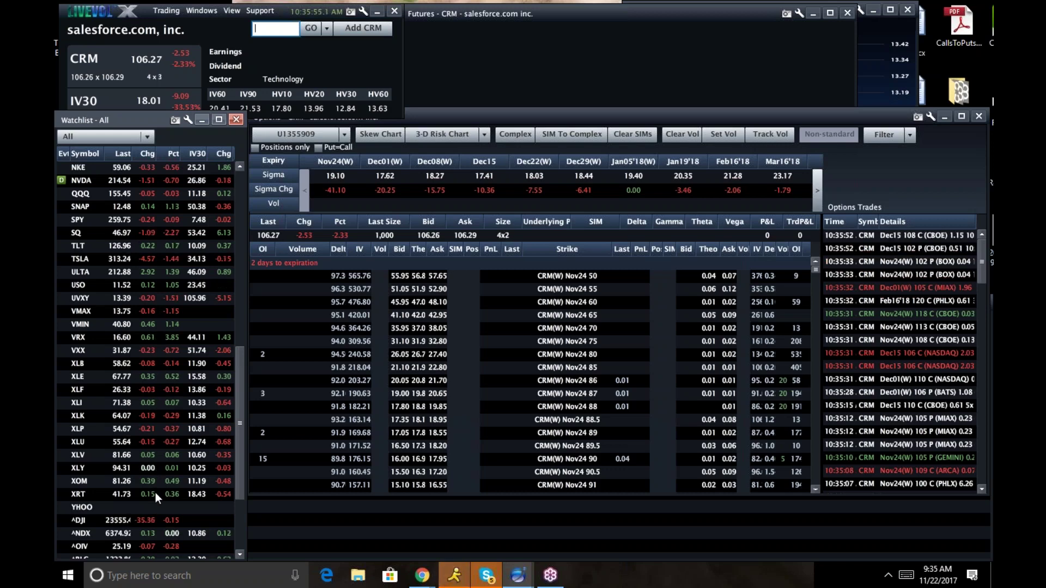
- Load Wal-Mart (WMT) as the active symbol and open the Windows menu for a new chart
click(268, 30)
text(wmt)
key(Return)
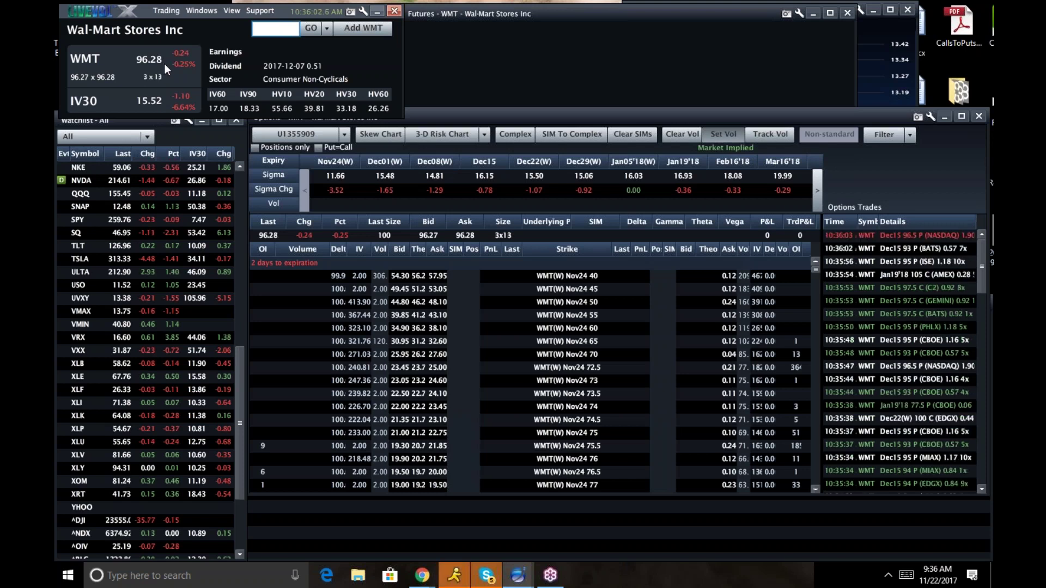
click(214, 14)
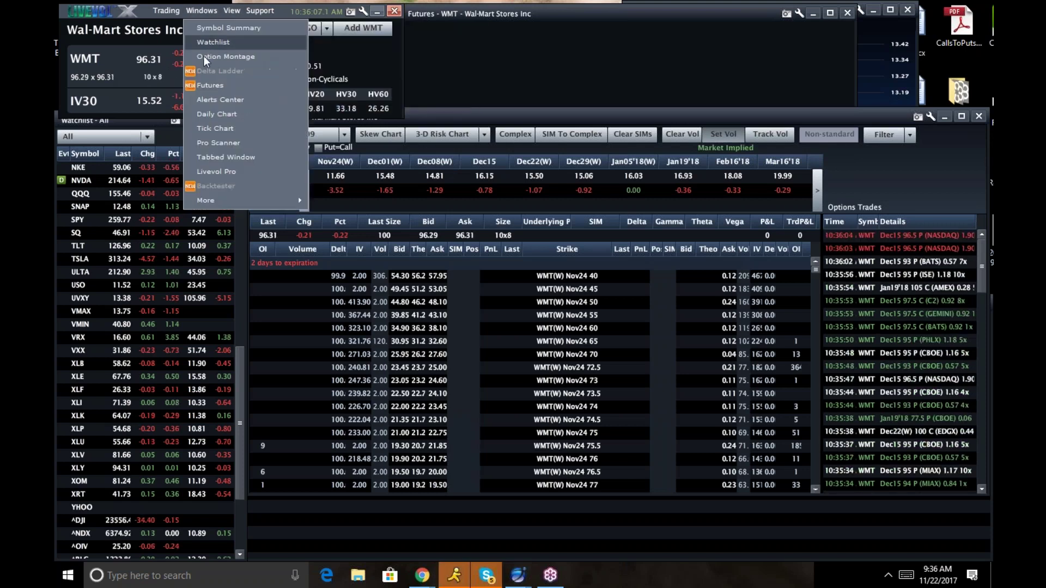
- Open a daily chart for WMT, hide its HV20 line, and scroll the watchlist down
click(205, 115)
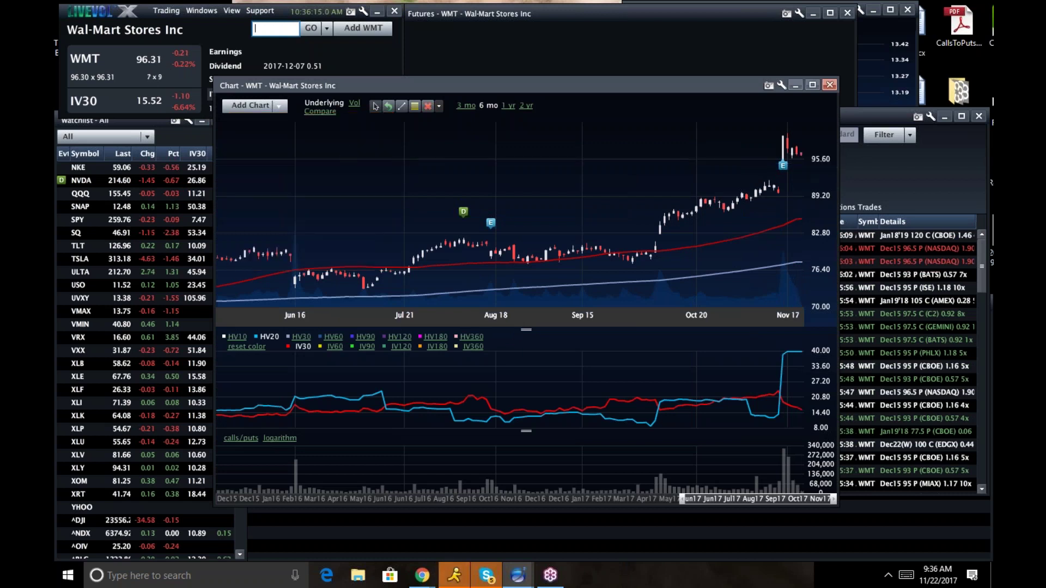
click(269, 337)
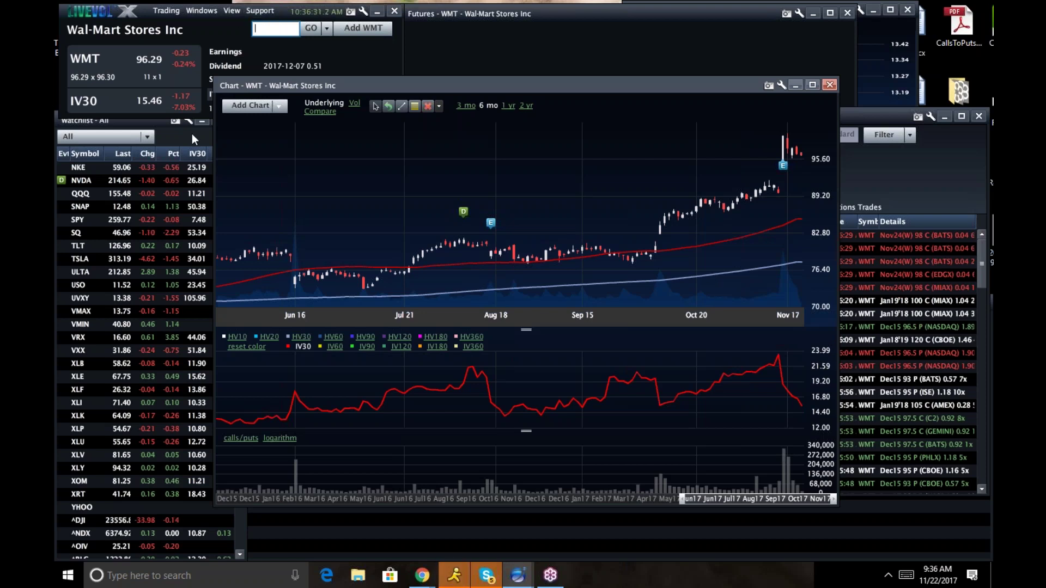
click(173, 135)
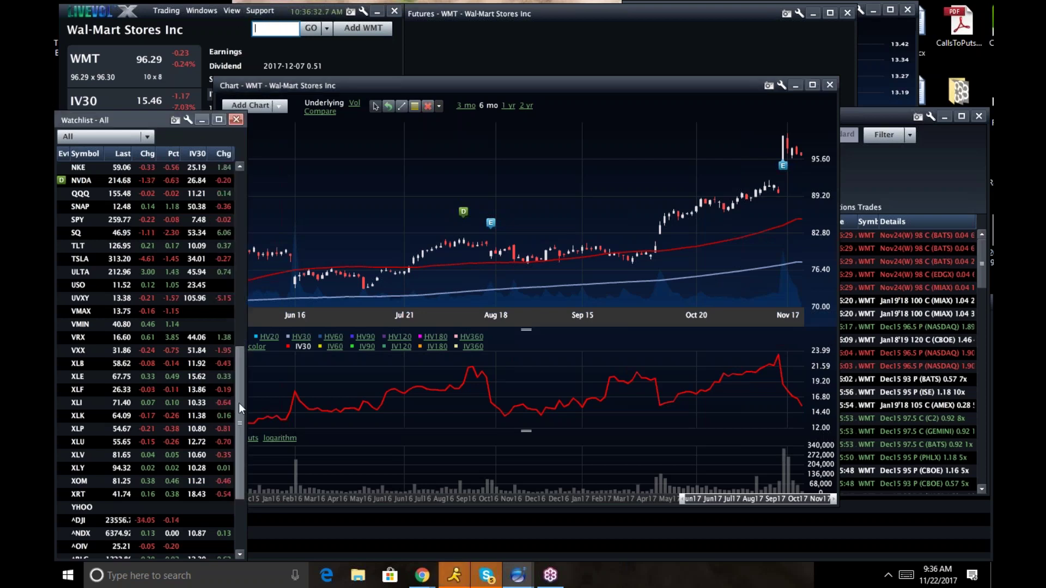
drag(239, 403, 241, 445)
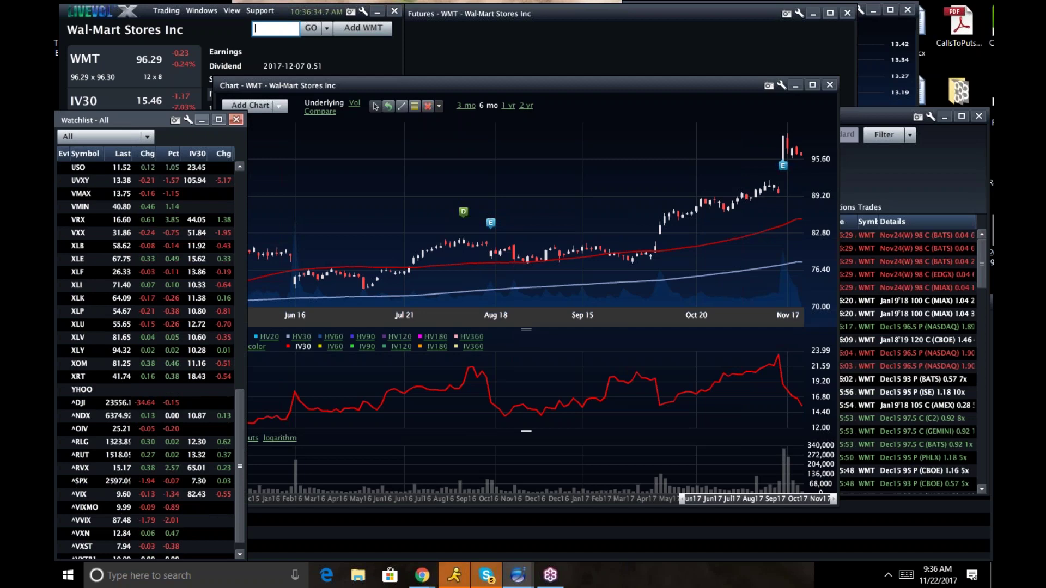
- Load PG as the active symbol, showing it at 88.18, then scroll the watchlist
click(275, 28)
text(PG)
key(Return)
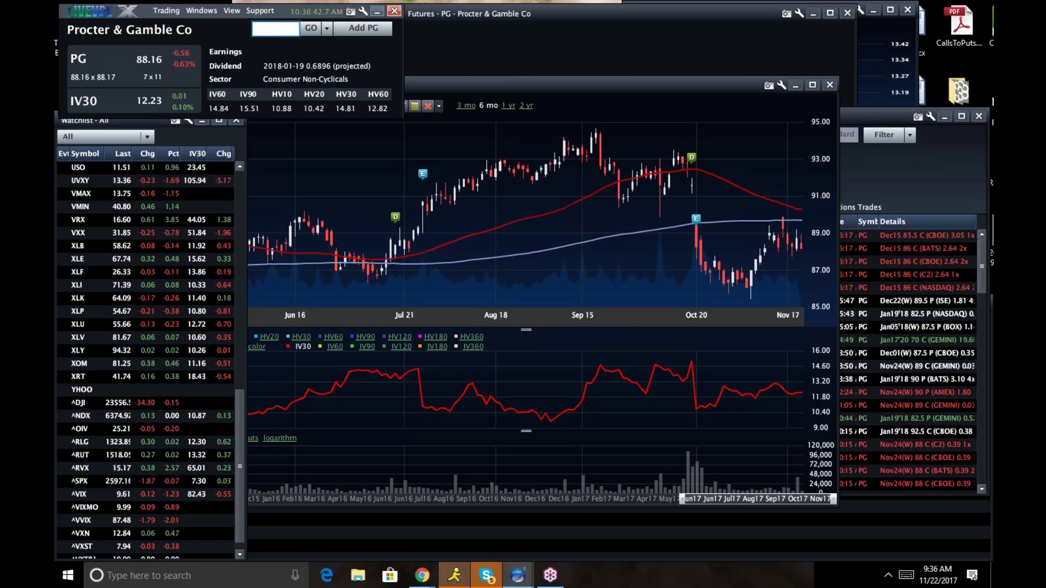
click(243, 185)
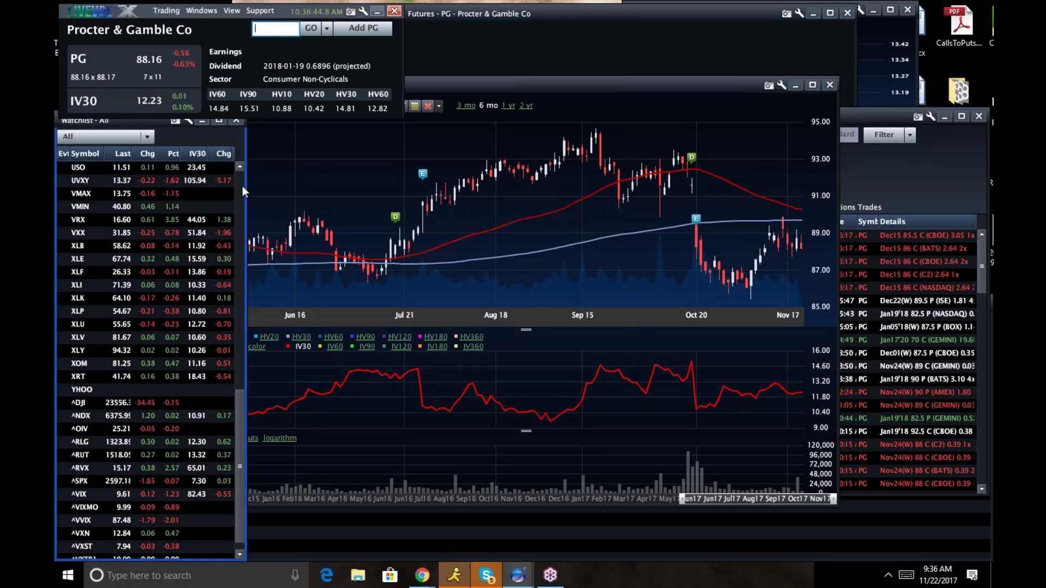
drag(240, 451, 238, 463)
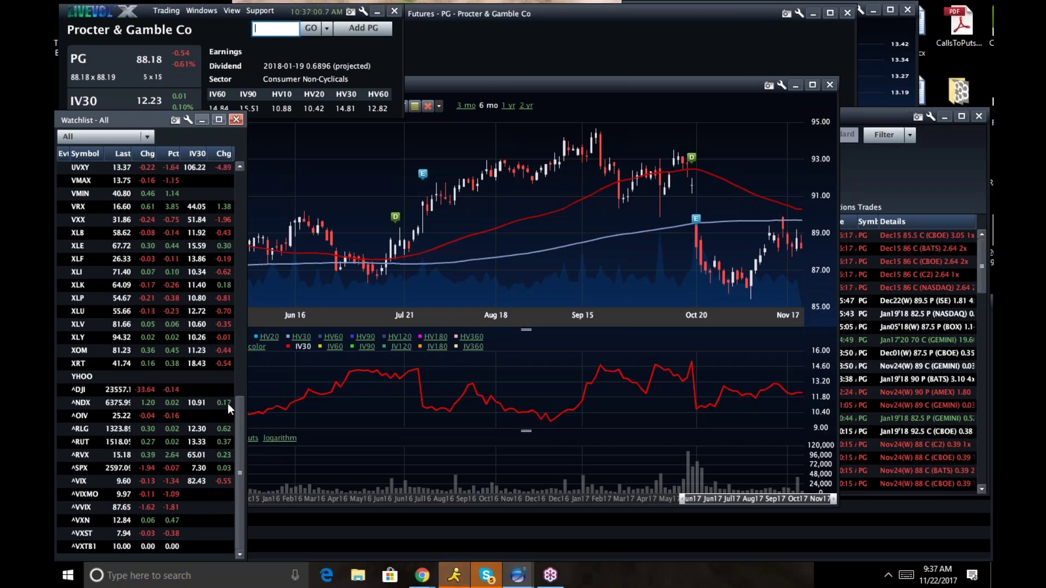
click(238, 179)
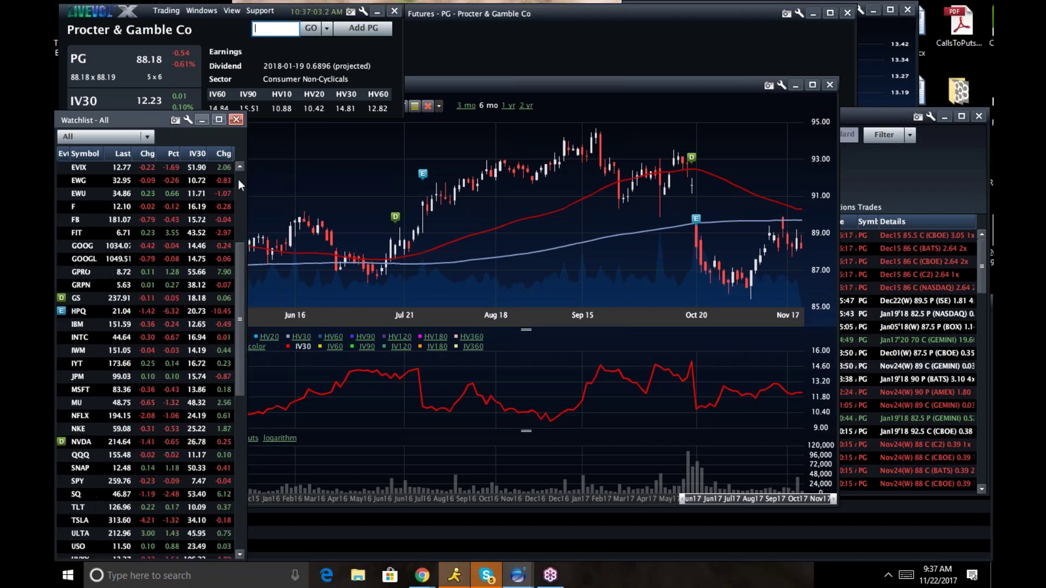
click(238, 179)
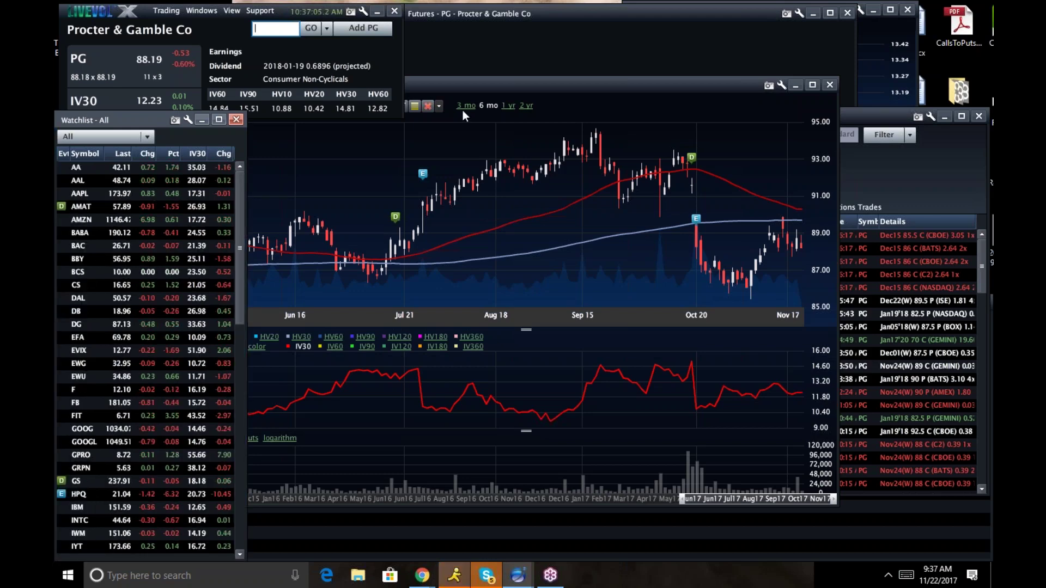